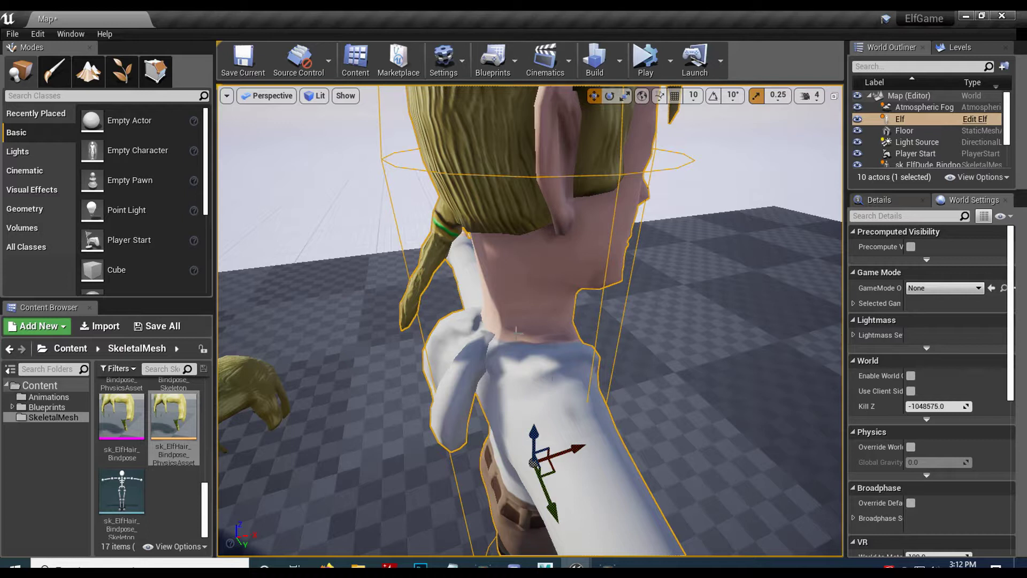
Open the sk_ElfDude_Bindpose skeletal mesh from the SkeletalMesh folder and frame the character's back.
{"action": "scroll", "coordinate": [153, 475], "scroll_direction": "up", "scroll_amount": 3}
{"action": "scroll", "coordinate": [152, 474], "scroll_direction": "up", "scroll_amount": 2}
{"action": "left_click", "coordinate": [171, 503]}
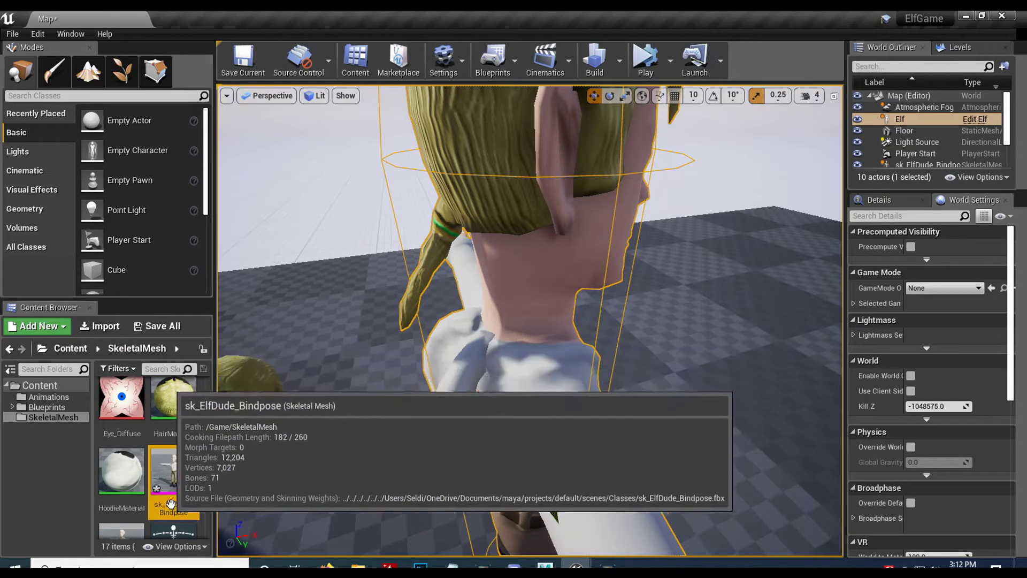
{"action": "double_click", "coordinate": [179, 471]}
{"action": "left_click_drag", "start_coordinate": [451, 396], "coordinate": [421, 326]}
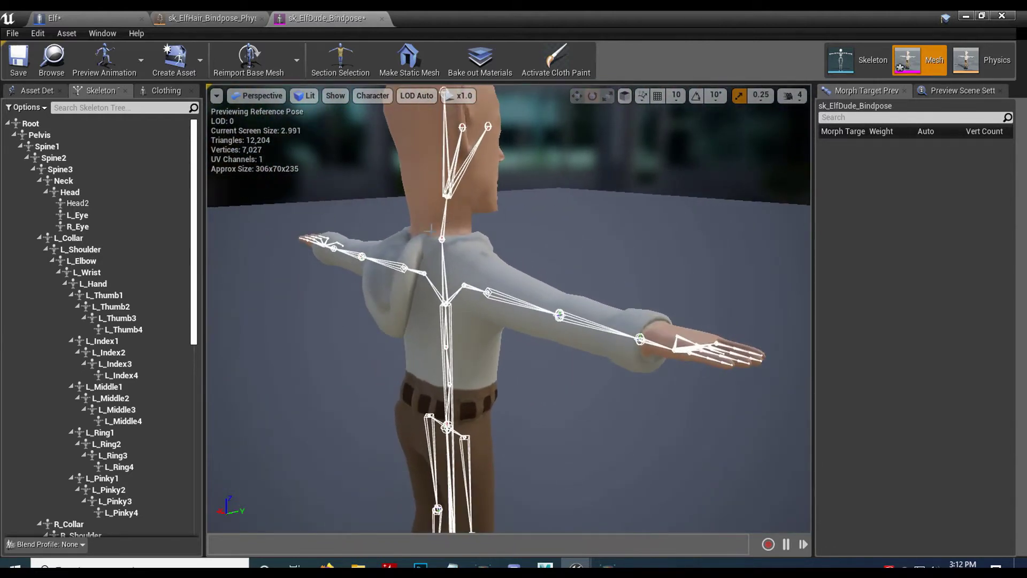
Turn off bone drawing for the character preview and enable Section Selection to pick the hood section.
{"action": "left_click", "coordinate": [385, 96]}
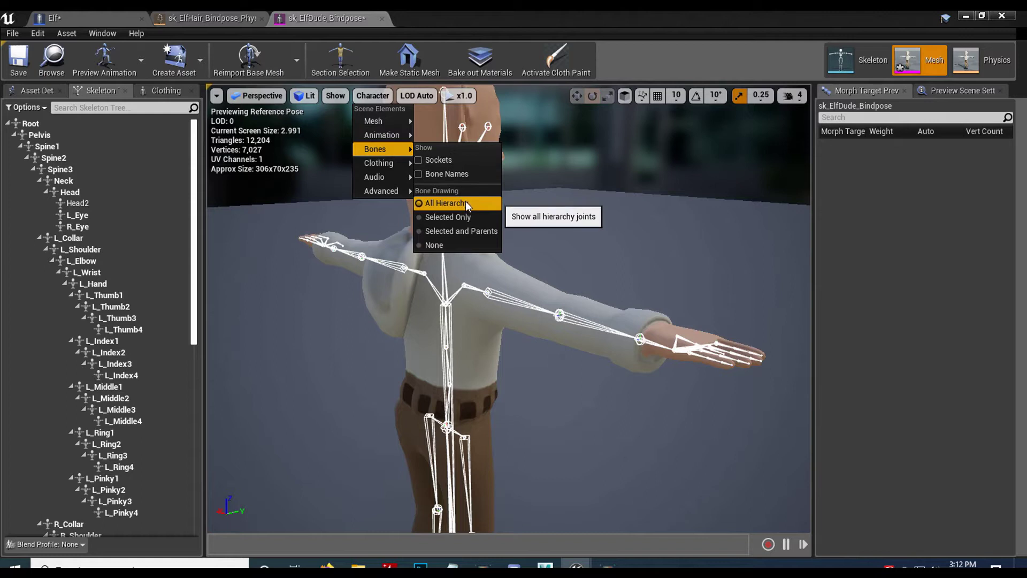
{"action": "left_click", "coordinate": [452, 245]}
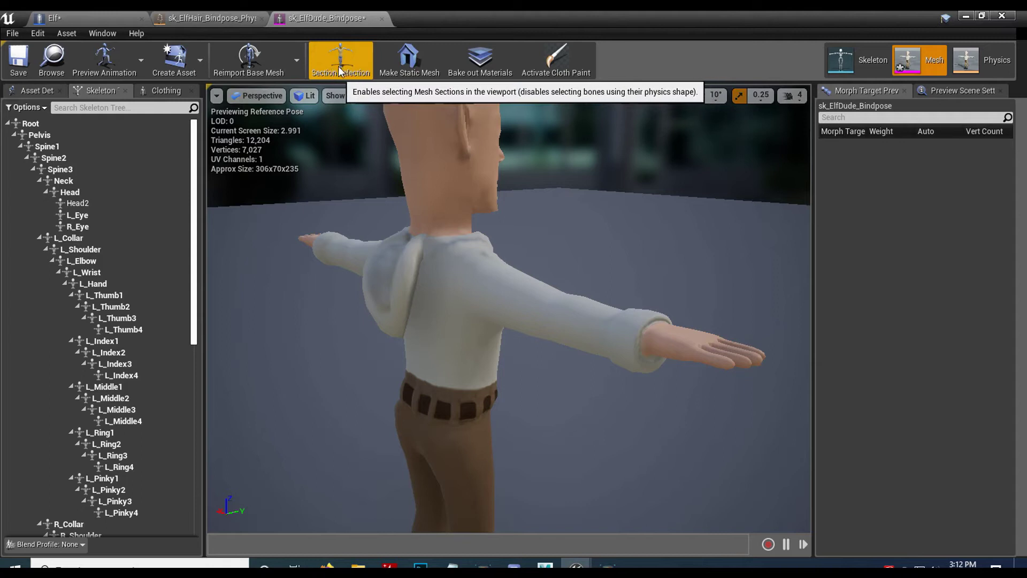
{"action": "left_click", "coordinate": [403, 291]}
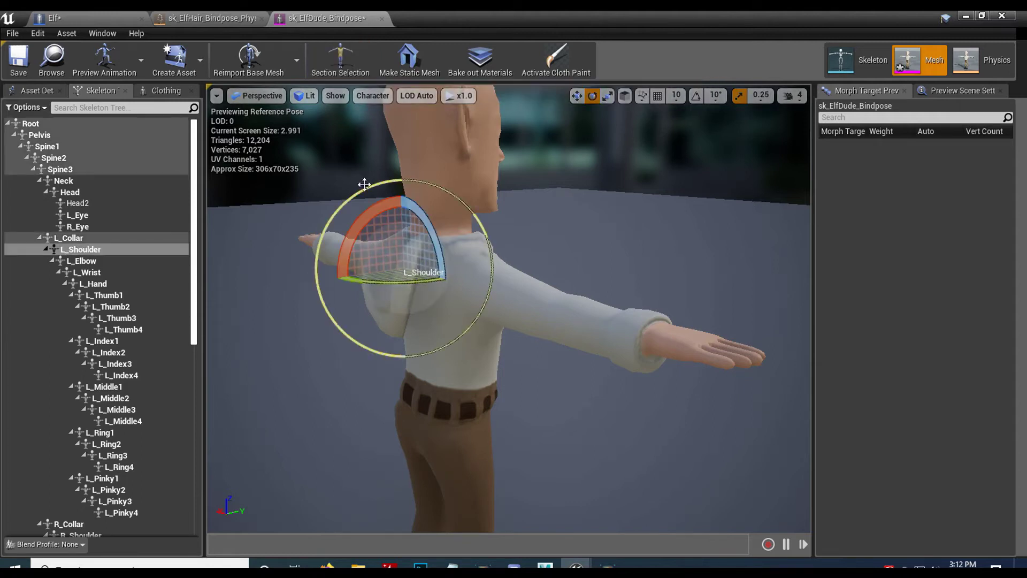
{"action": "left_click", "coordinate": [340, 57]}
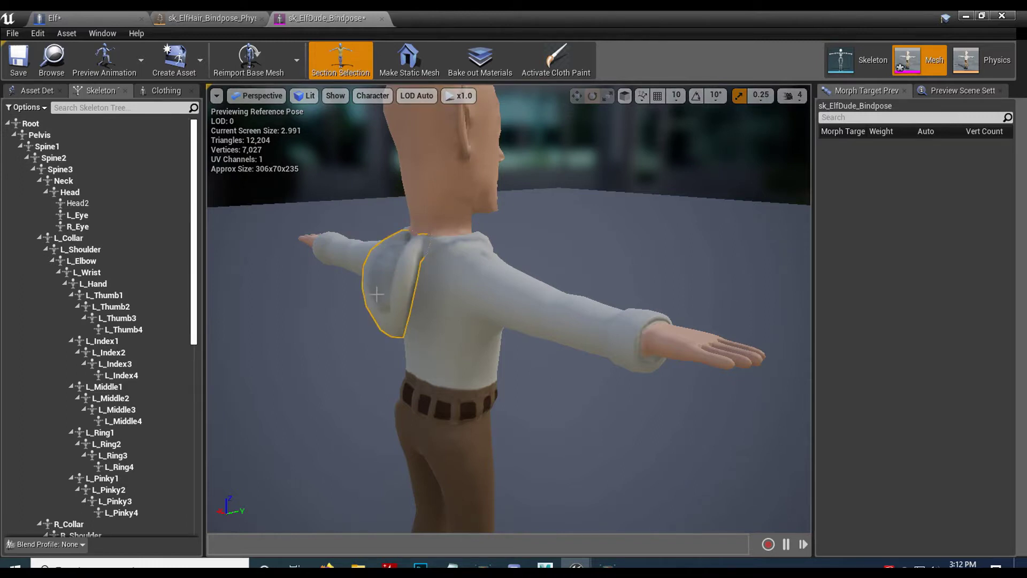
Show the mesh's Clothing panel, docked beside the Skeleton Tree.
{"action": "left_click", "coordinate": [170, 91]}
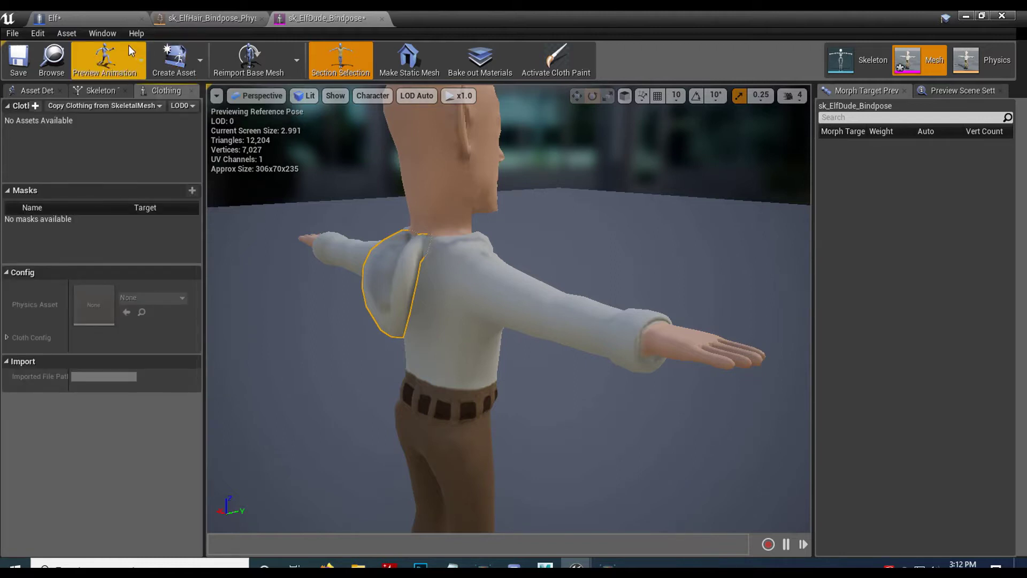
{"action": "left_click", "coordinate": [108, 34]}
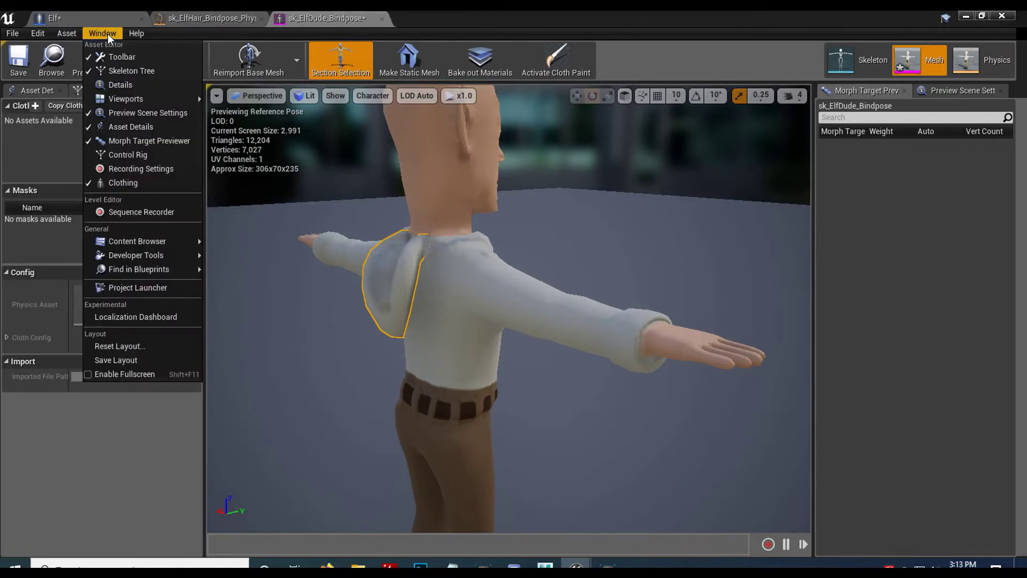
{"action": "left_click", "coordinate": [114, 184]}
{"action": "left_click_drag", "start_coordinate": [144, 94], "coordinate": [191, 92]}
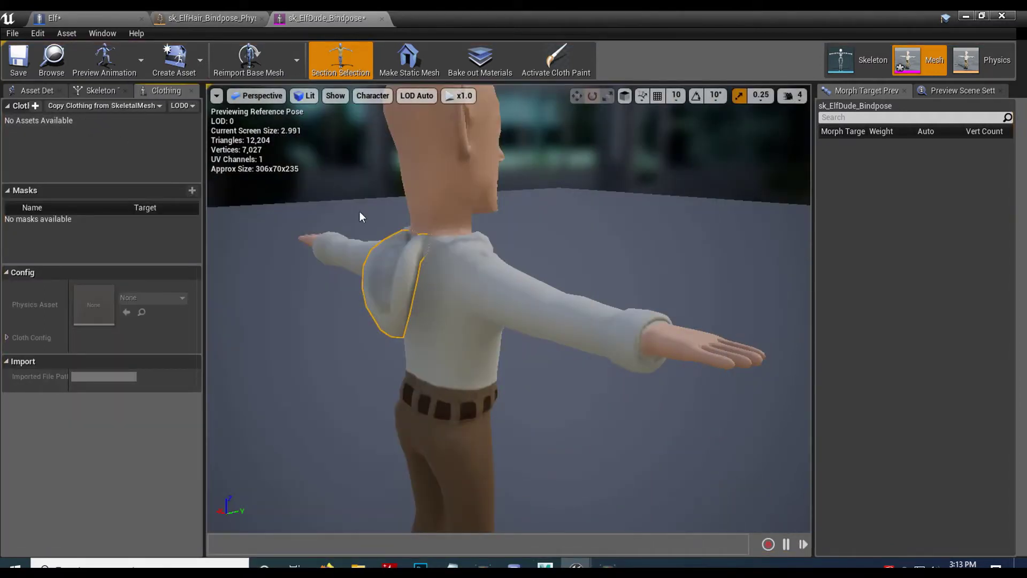
Create clothing data from the hood section, named sk_ElfDude_Bindpose_Clothing, using the sk_ElfDude_Bindpose physics asset.
{"action": "right_click", "coordinate": [377, 286]}
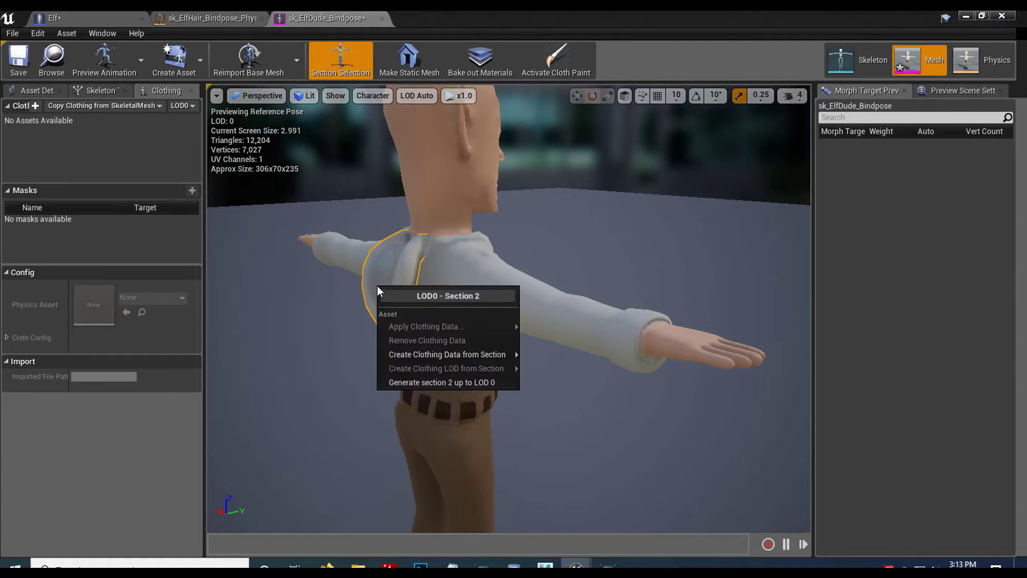
{"action": "mouse_move", "coordinate": [444, 354]}
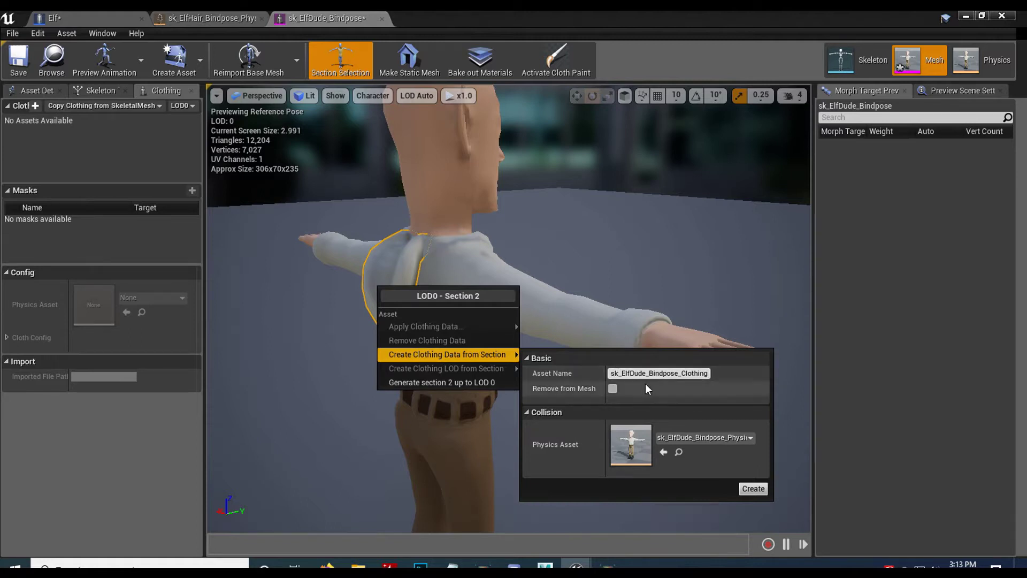
{"action": "left_click", "coordinate": [752, 489]}
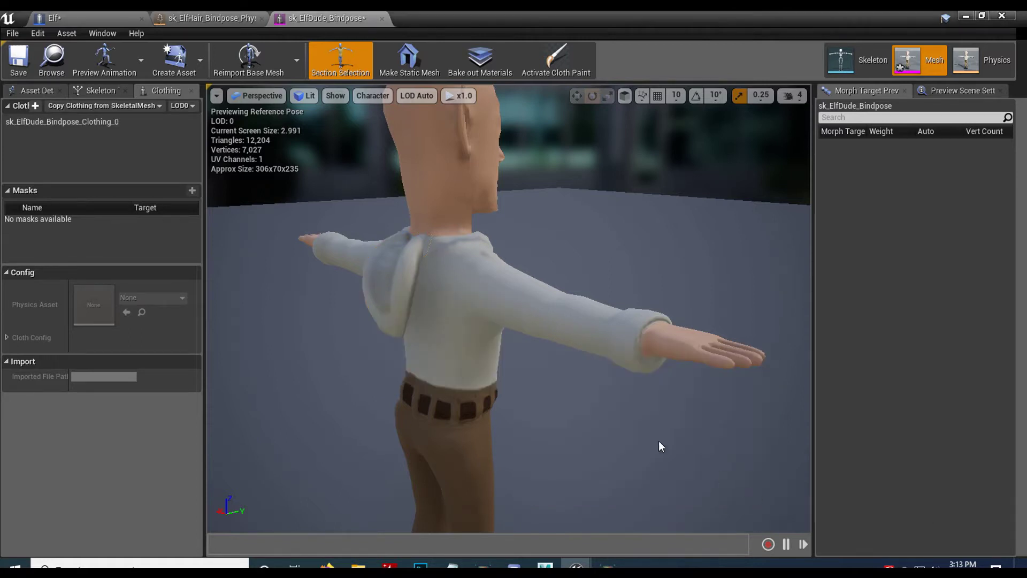
Apply the sk_ElfDude_Bindpose_Clothing_0 - LOD0 clothing data to the hood section.
{"action": "right_click", "coordinate": [383, 287]}
{"action": "mouse_move", "coordinate": [445, 327]}
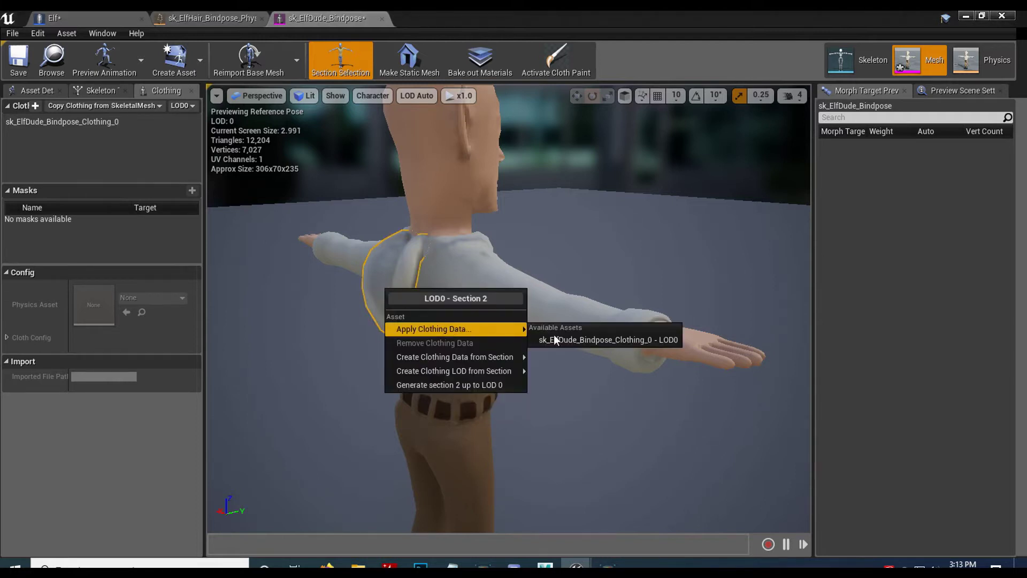
{"action": "left_click", "coordinate": [570, 339]}
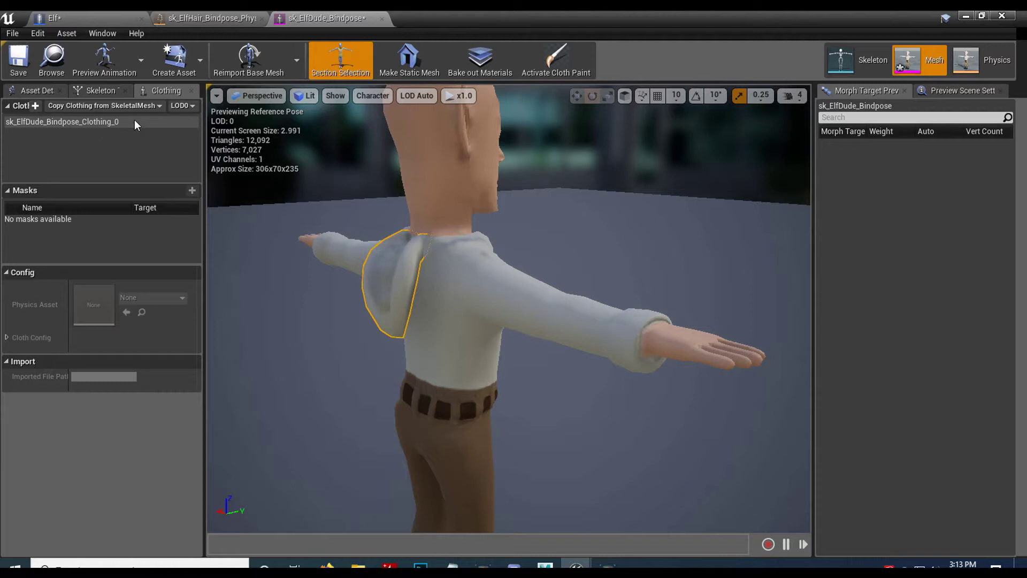
Activate cloth painting for the sk_ElfDude_Bindpose_Clothing_0 data with the hood in close view.
{"action": "left_click", "coordinate": [100, 123]}
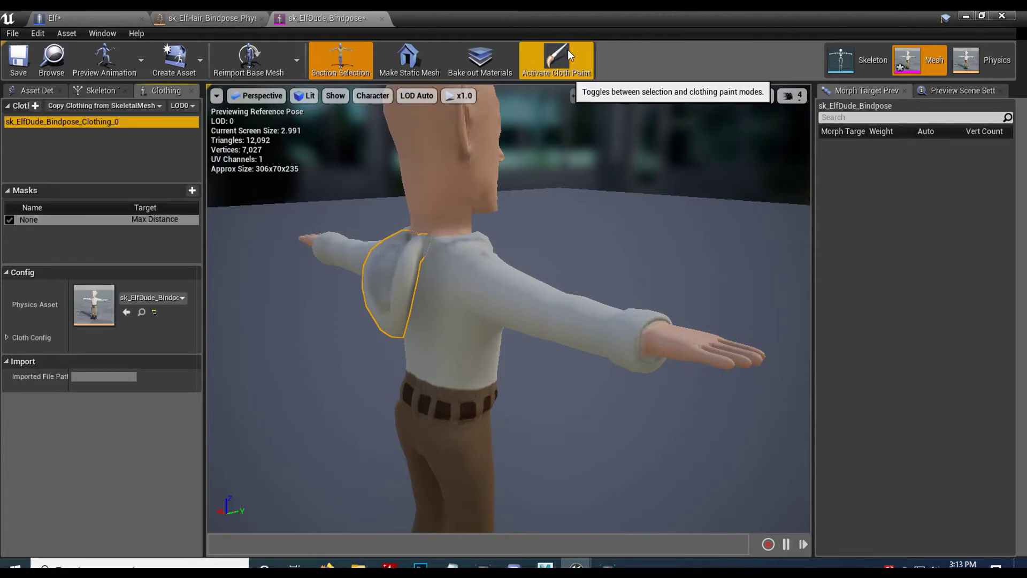
{"action": "left_click", "coordinate": [560, 62]}
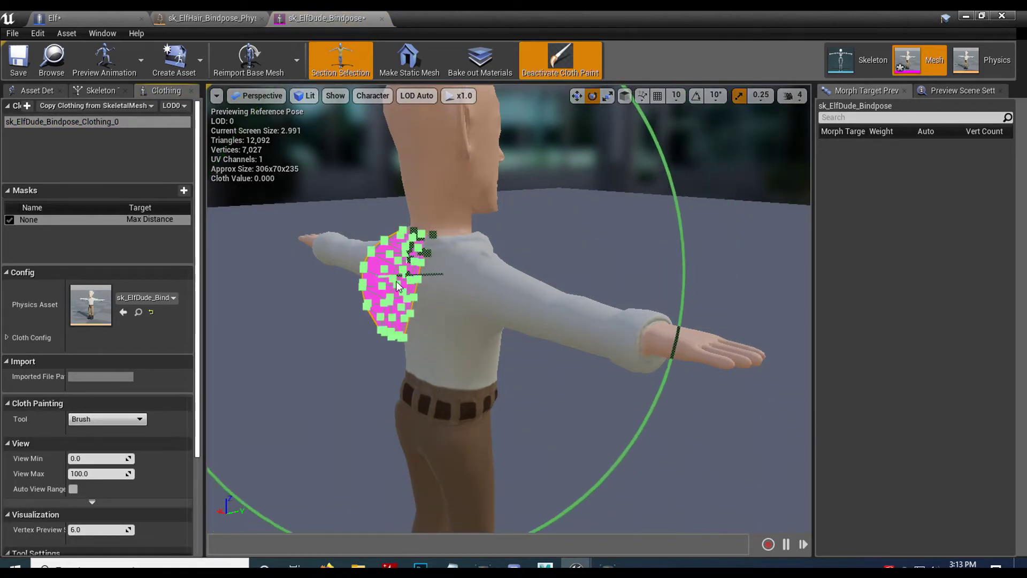
{"action": "scroll", "coordinate": [397, 293], "scroll_direction": "up", "scroll_amount": 5}
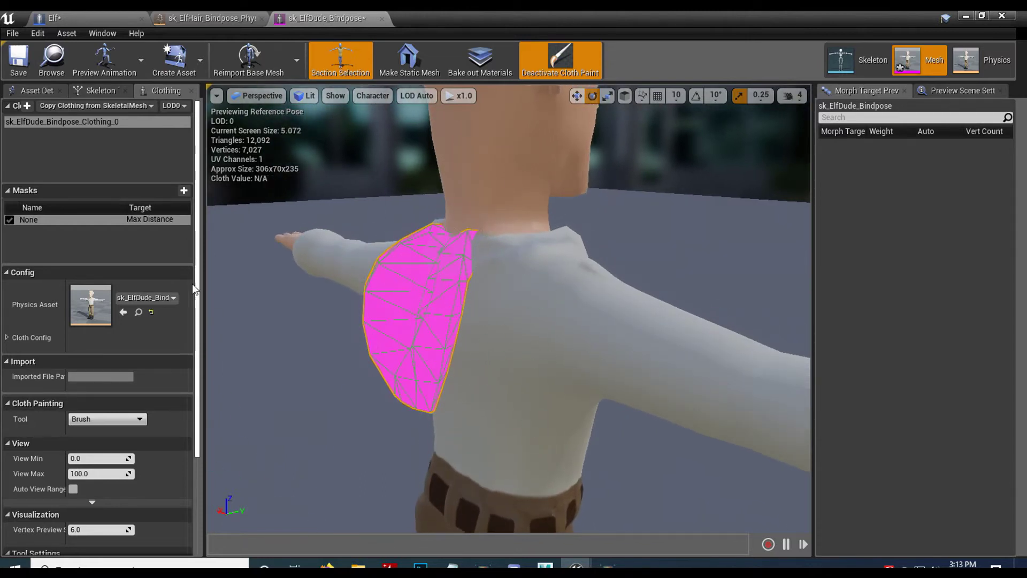
Set the cloth paint brush radius to 5.0 and the paint value to 25.0.
{"action": "left_click_drag", "start_coordinate": [198, 196], "coordinate": [196, 302]}
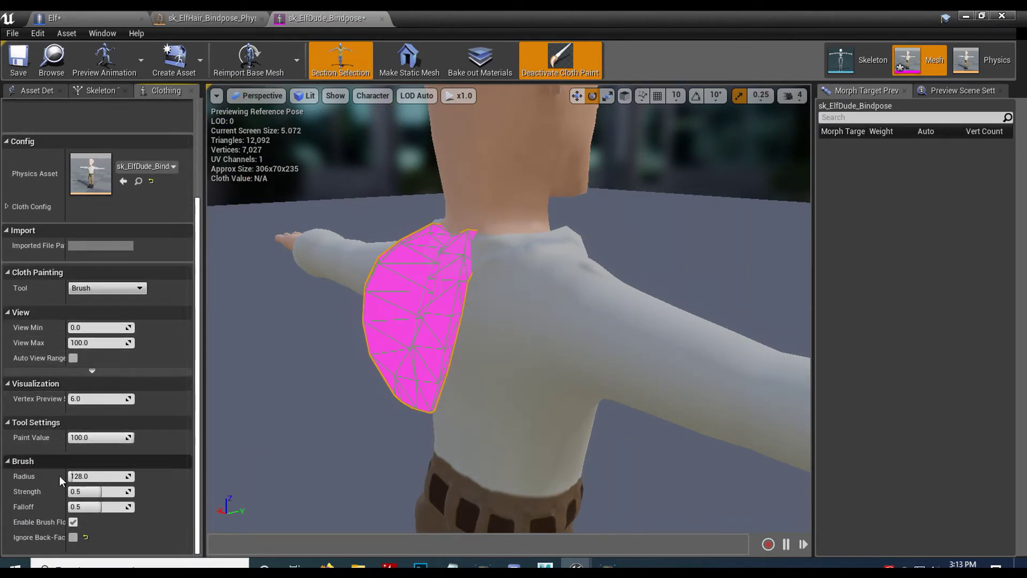
{"action": "left_click", "coordinate": [95, 476]}
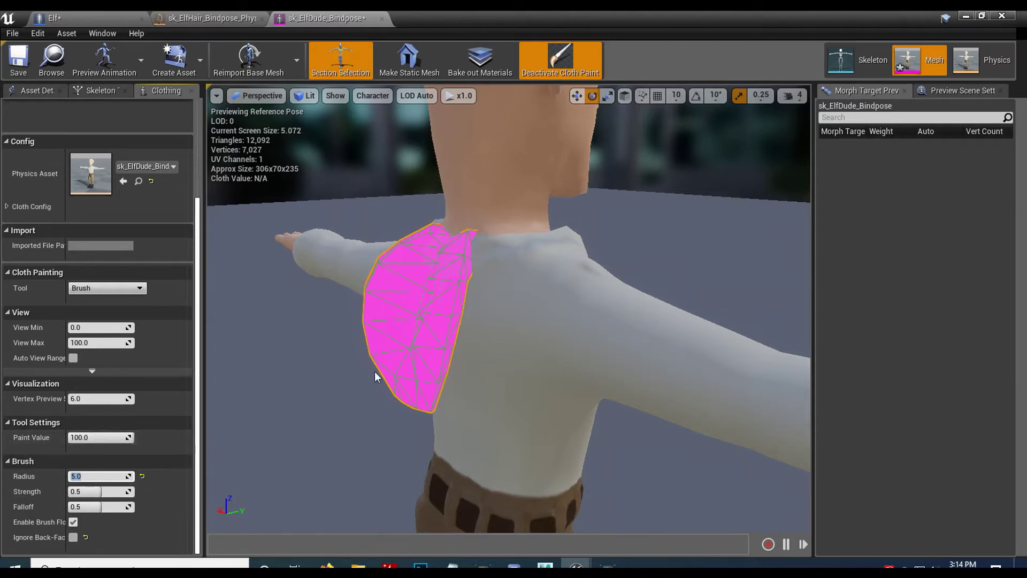
{"action": "left_click", "coordinate": [86, 437]}
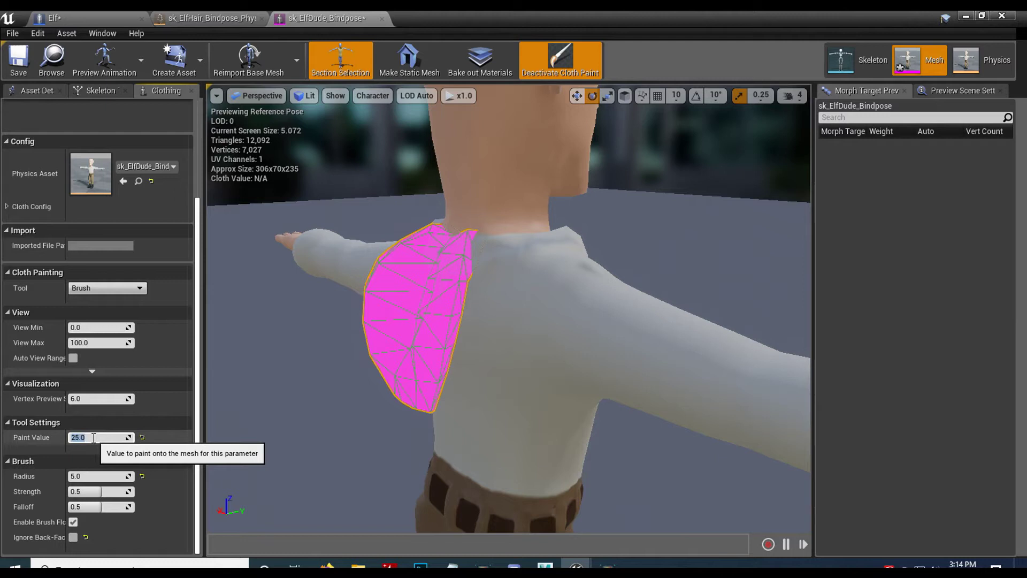
Paint the cloth value over the hood from all sides, leaving the area around the neck unpainted.
{"action": "mouse_move", "coordinate": [387, 359]}
{"action": "left_mouse_down"}
{"action": "mouse_move", "coordinate": [418, 389]}
{"action": "mouse_move", "coordinate": [446, 344]}
{"action": "left_mouse_up"}
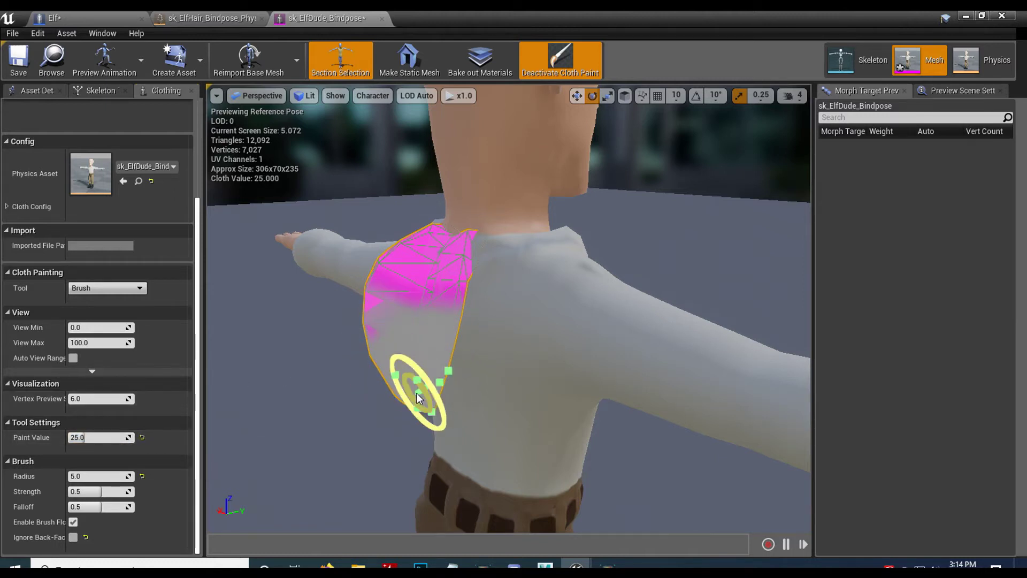
{"action": "mouse_move", "coordinate": [367, 336]}
{"action": "left_mouse_down"}
{"action": "mouse_move", "coordinate": [367, 319]}
{"action": "mouse_move", "coordinate": [419, 308]}
{"action": "mouse_move", "coordinate": [387, 303]}
{"action": "mouse_move", "coordinate": [435, 305]}
{"action": "mouse_move", "coordinate": [380, 292]}
{"action": "mouse_move", "coordinate": [406, 286]}
{"action": "left_mouse_up"}
{"action": "mouse_move", "coordinate": [375, 288]}
{"action": "right_mouse_down"}
{"action": "mouse_move", "coordinate": [299, 292]}
{"action": "mouse_move", "coordinate": [450, 287]}
{"action": "right_mouse_up"}
{"action": "key", "text": "a"}
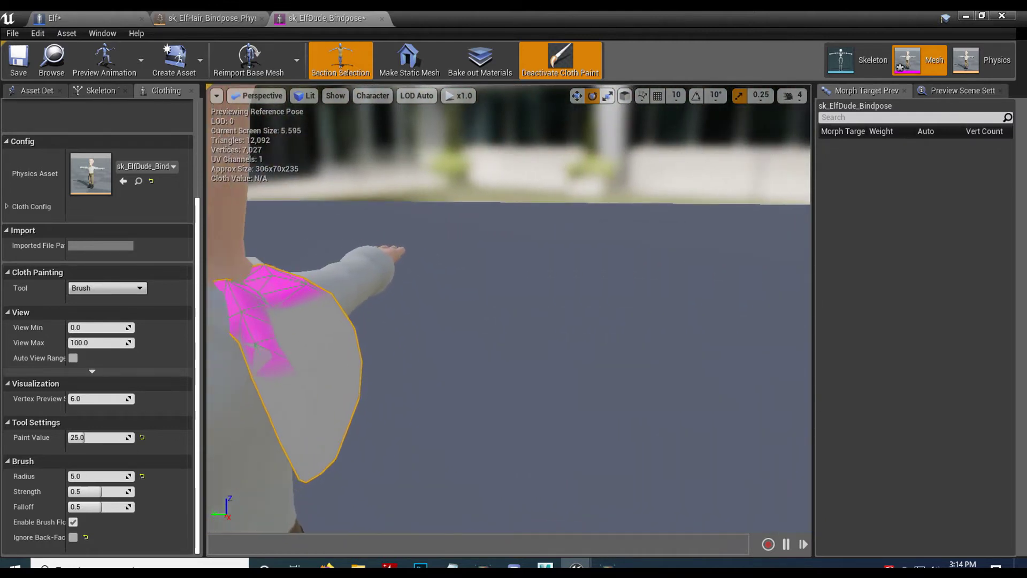
{"action": "mouse_move", "coordinate": [419, 345]}
{"action": "left_mouse_down"}
{"action": "mouse_move", "coordinate": [432, 307]}
{"action": "mouse_move", "coordinate": [464, 342]}
{"action": "left_mouse_up"}
{"action": "mouse_move", "coordinate": [464, 342]}
{"action": "right_mouse_down"}
{"action": "mouse_move", "coordinate": [470, 251]}
{"action": "mouse_move", "coordinate": [526, 211]}
{"action": "mouse_move", "coordinate": [492, 289]}
{"action": "mouse_move", "coordinate": [460, 302]}
{"action": "mouse_move", "coordinate": [281, 302]}
{"action": "mouse_move", "coordinate": [281, 316]}
{"action": "mouse_move", "coordinate": [254, 300]}
{"action": "right_mouse_up"}
{"action": "key", "text": "q"}
{"action": "key", "text": "a"}
{"action": "key", "text": "q"}
{"action": "key", "text": "a"}
{"action": "key", "text": "e"}
{"action": "key", "text": "d"}
{"action": "key", "text": "e"}
{"action": "key", "text": "d"}
{"action": "key", "text": "s"}
{"action": "key", "text": "d"}
{"action": "key", "text": "d"}
{"action": "key", "text": "w"}
{"action": "mouse_move", "coordinate": [470, 316]}
{"action": "left_mouse_down"}
{"action": "mouse_move", "coordinate": [470, 307]}
{"action": "mouse_move", "coordinate": [380, 307]}
{"action": "mouse_move", "coordinate": [355, 290]}
{"action": "mouse_move", "coordinate": [489, 314]}
{"action": "mouse_move", "coordinate": [347, 298]}
{"action": "mouse_move", "coordinate": [355, 268]}
{"action": "mouse_move", "coordinate": [401, 324]}
{"action": "mouse_move", "coordinate": [506, 342]}
{"action": "left_mouse_up"}
{"action": "right_click_drag", "start_coordinate": [505, 343], "coordinate": [445, 301]}
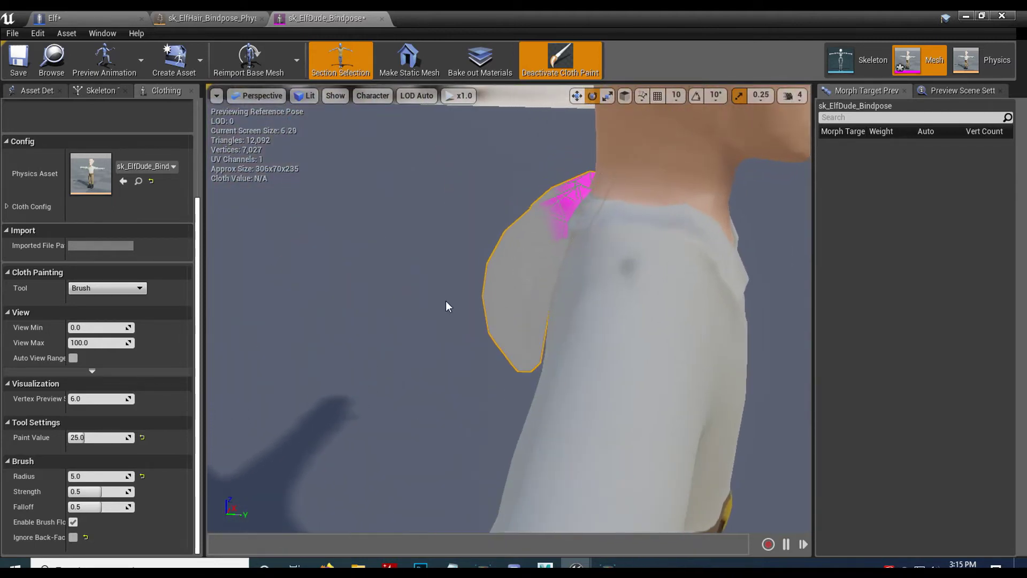
Deactivate cloth painting and save the skeletal mesh.
{"action": "left_click", "coordinate": [554, 56]}
{"action": "mouse_move", "coordinate": [411, 317]}
{"action": "right_mouse_down"}
{"action": "mouse_move", "coordinate": [455, 305]}
{"action": "mouse_move", "coordinate": [427, 369]}
{"action": "mouse_move", "coordinate": [374, 364]}
{"action": "mouse_move", "coordinate": [353, 342]}
{"action": "mouse_move", "coordinate": [470, 337]}
{"action": "mouse_move", "coordinate": [407, 329]}
{"action": "right_mouse_up"}
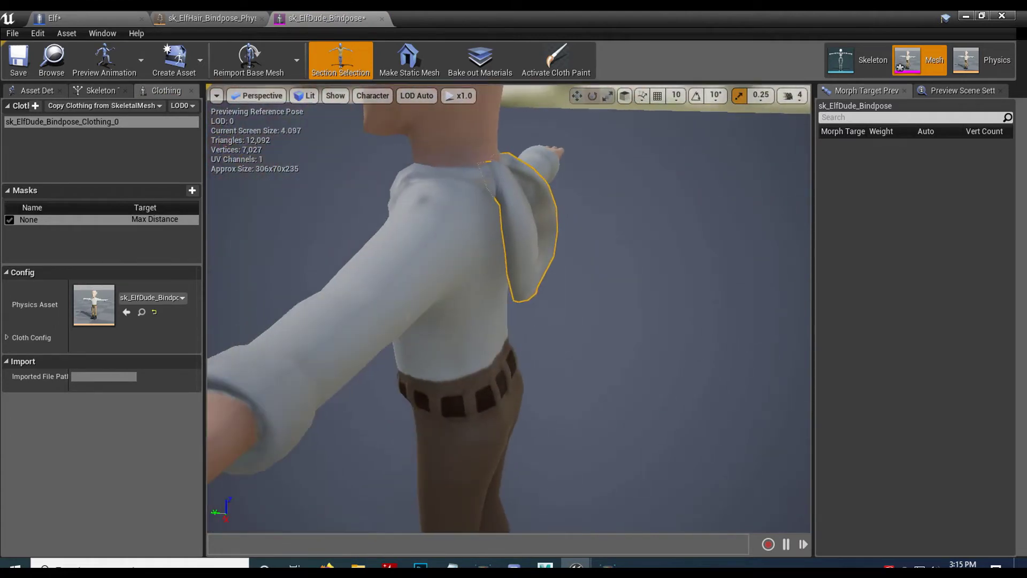
{"action": "left_click", "coordinate": [19, 59]}
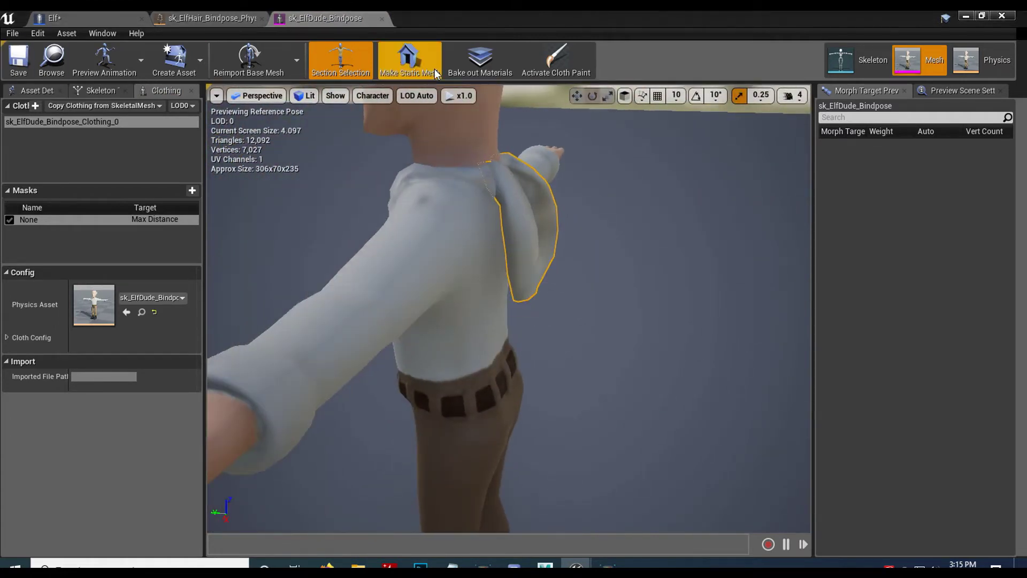
Simulate the level and move the Elf actor back and forth to test the hood's cloth motion.
{"action": "left_click", "coordinate": [966, 16]}
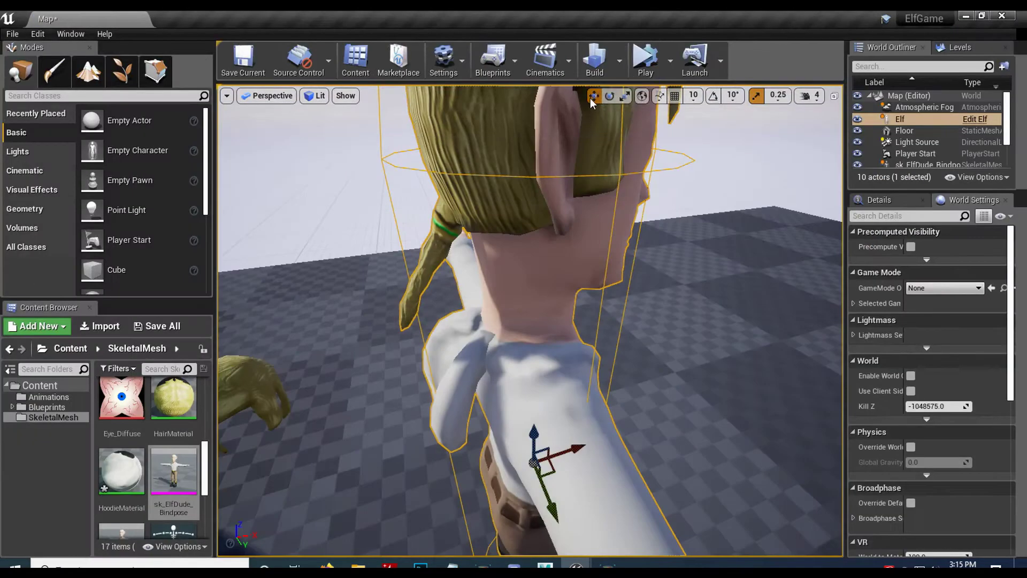
{"action": "scroll", "coordinate": [593, 338], "scroll_direction": "down", "scroll_amount": 5}
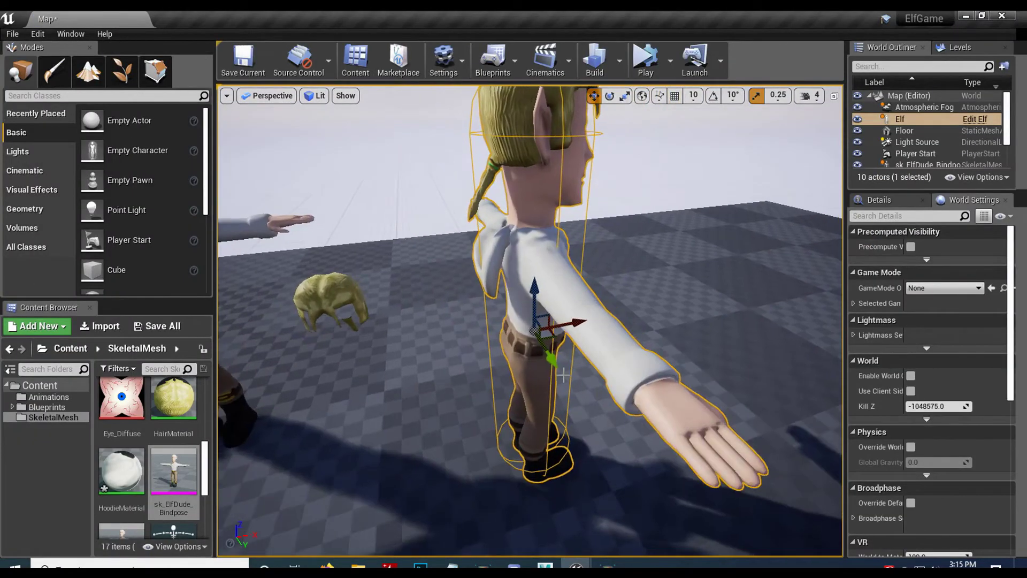
{"action": "left_click_drag", "start_coordinate": [577, 321], "coordinate": [593, 312]}
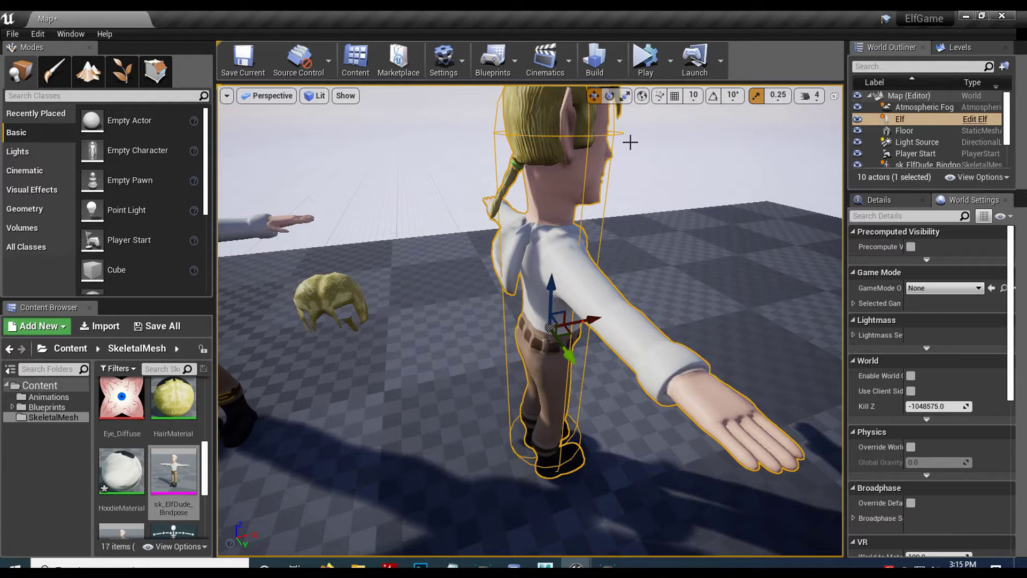
{"action": "left_click", "coordinate": [645, 57]}
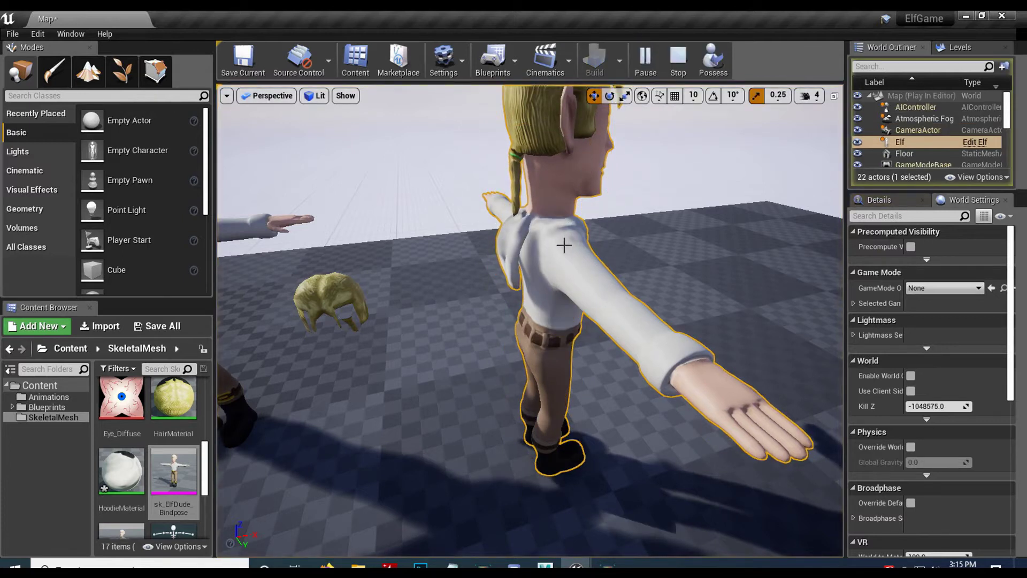
{"action": "left_click_drag", "start_coordinate": [564, 244], "coordinate": [564, 250]}
{"action": "mouse_move", "coordinate": [579, 316]}
{"action": "left_mouse_down"}
{"action": "mouse_move", "coordinate": [640, 304]}
{"action": "mouse_move", "coordinate": [592, 313]}
{"action": "left_mouse_up"}
{"action": "left_click_drag", "start_coordinate": [583, 347], "coordinate": [583, 305]}
{"action": "key", "text": "a"}
{"action": "right_click_drag", "start_coordinate": [583, 305], "coordinate": [591, 334]}
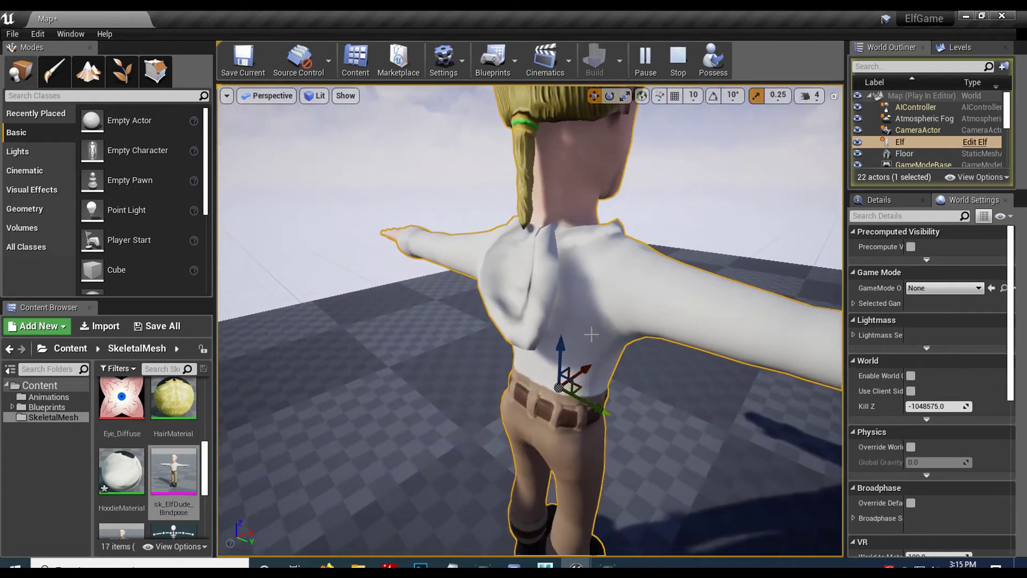
{"action": "left_click_drag", "start_coordinate": [588, 367], "coordinate": [551, 382]}
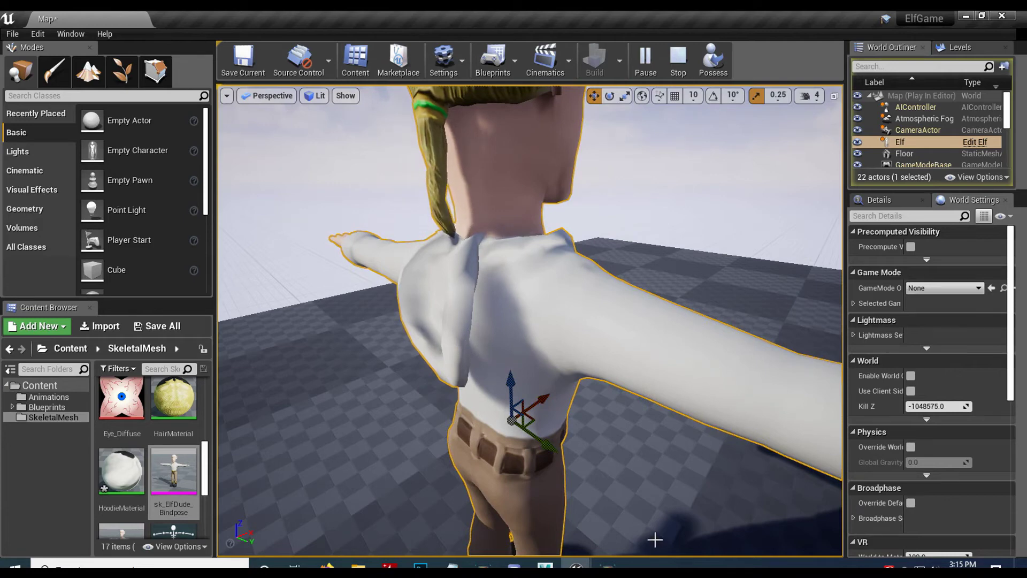
Check the hood's clothing data in the mesh editor and stop the level simulation.
{"action": "left_click", "coordinate": [576, 566]}
{"action": "left_click", "coordinate": [646, 517]}
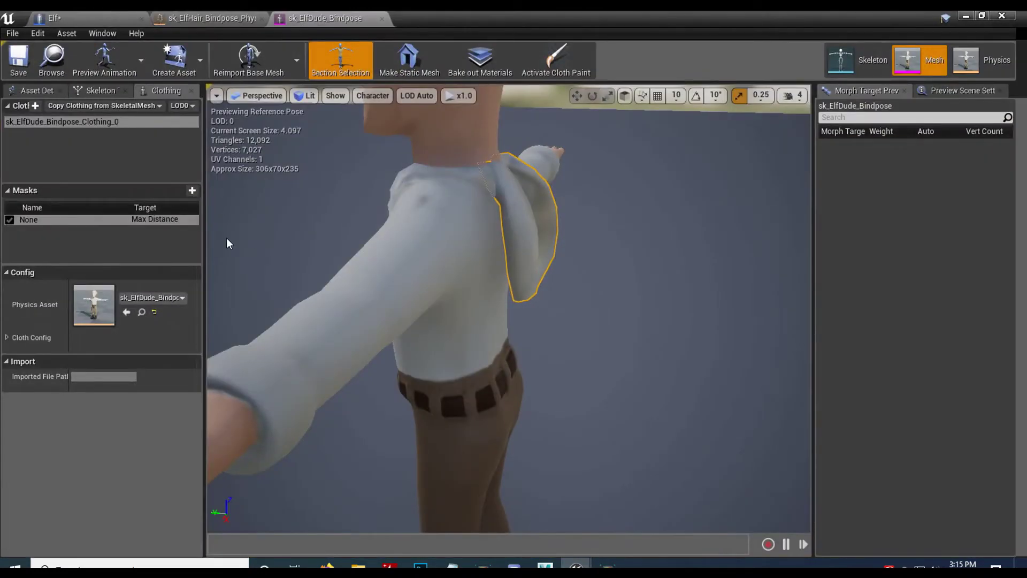
{"action": "left_click", "coordinate": [128, 122]}
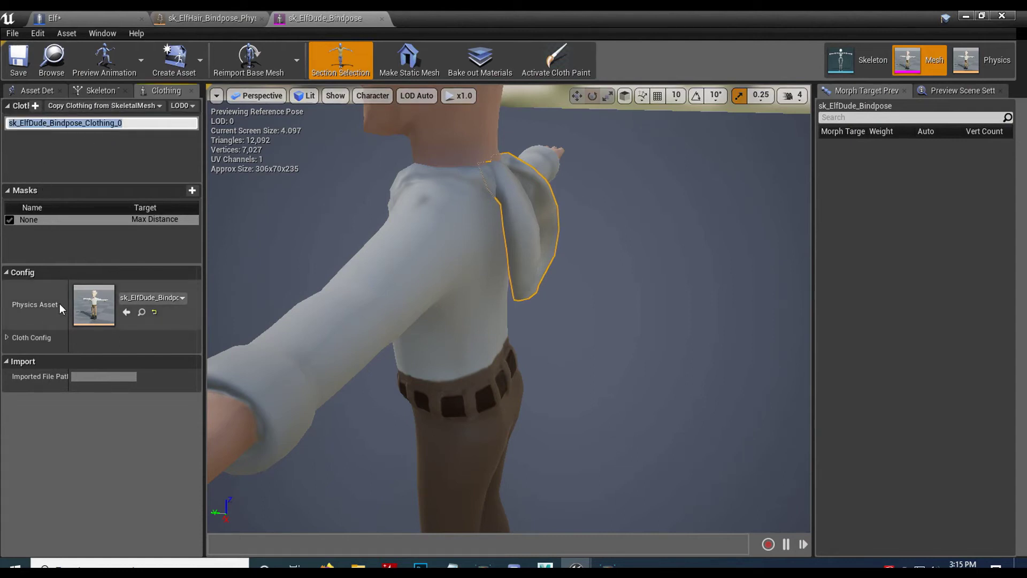
{"action": "left_click", "coordinate": [966, 16]}
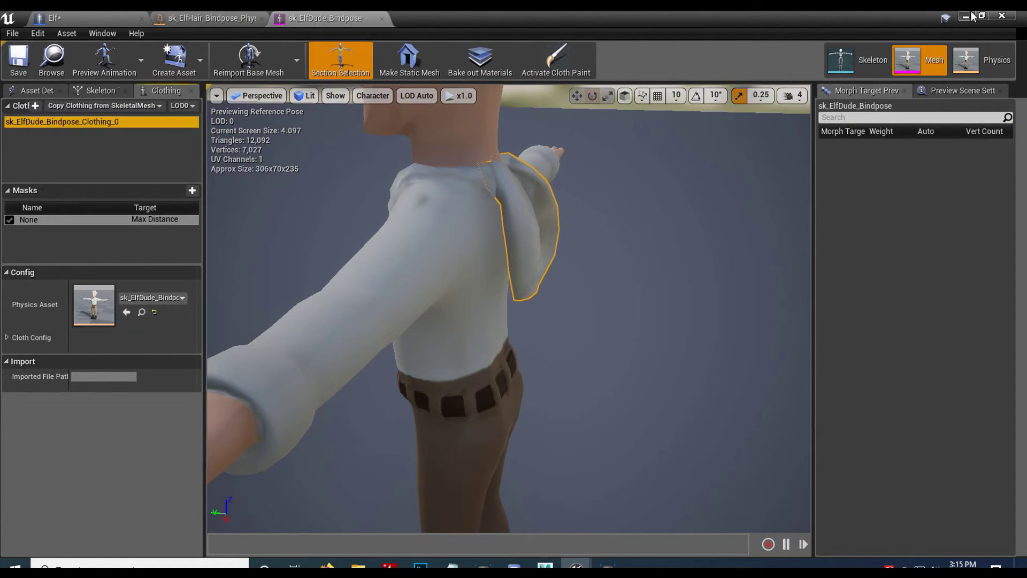
{"action": "left_click", "coordinate": [676, 67]}
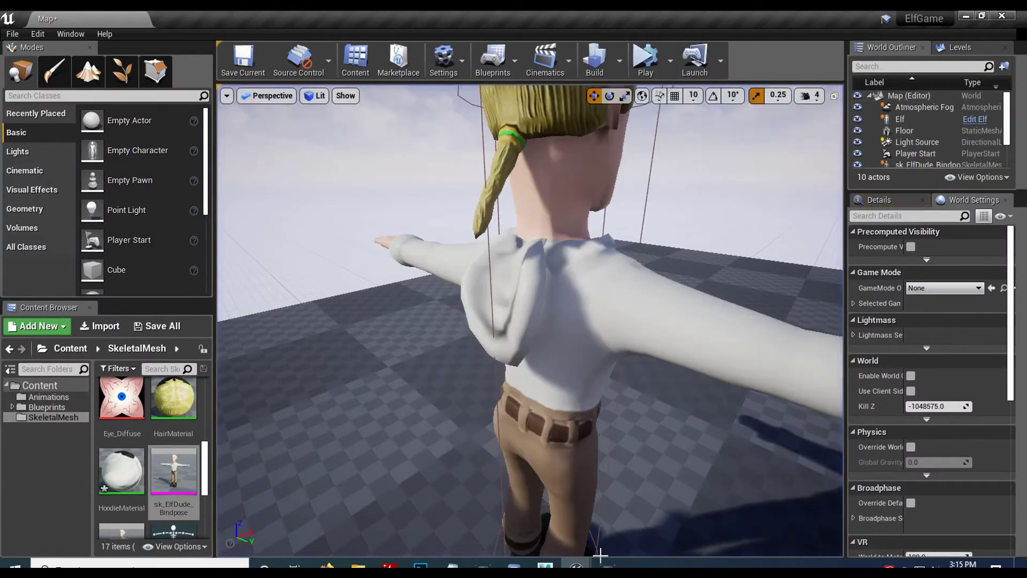
Return to the sk_ElfDude_Bindpose mesh editor and activate cloth painting for the hood's clothing data.
{"action": "left_click", "coordinate": [577, 565]}
{"action": "left_click", "coordinate": [617, 537]}
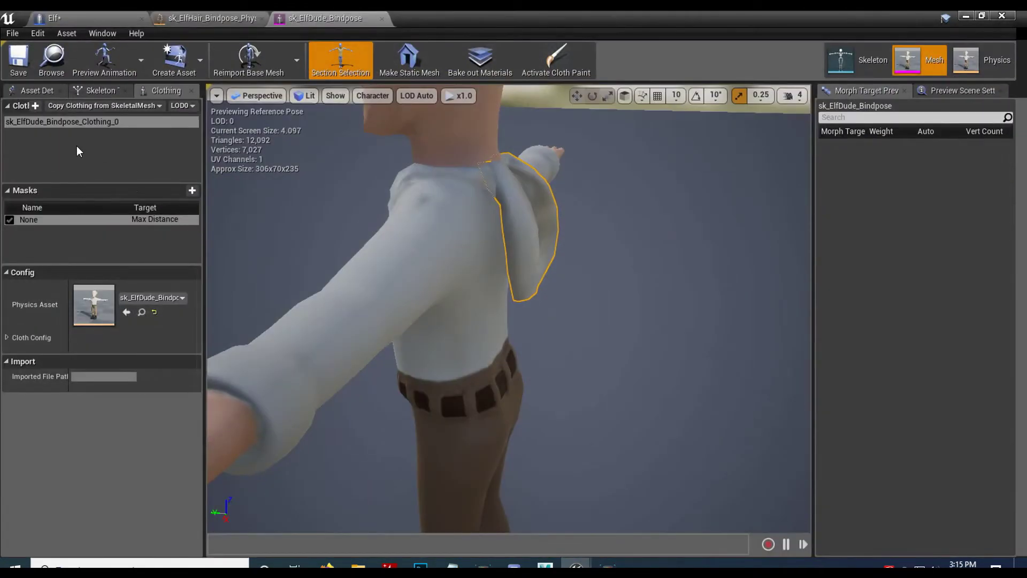
{"action": "left_click", "coordinate": [62, 123]}
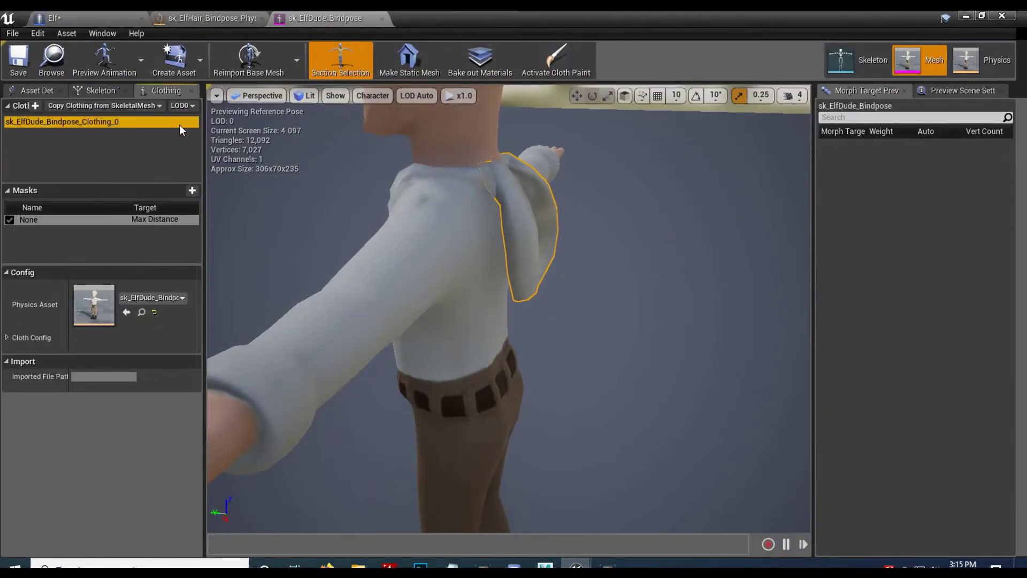
{"action": "left_click", "coordinate": [559, 60]}
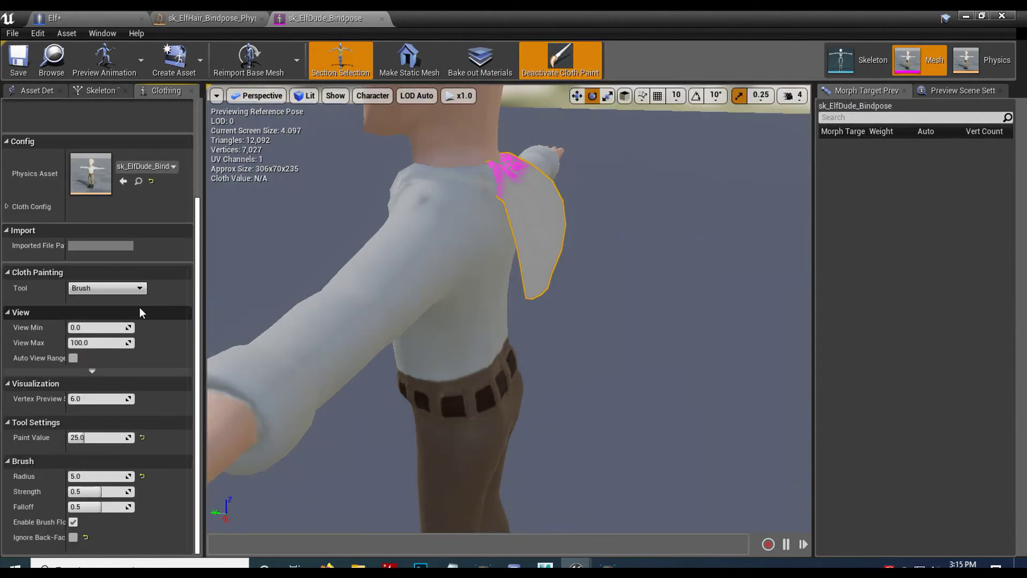
Expand the hood's Cloth Config settings, set Friction to 0.5 and deactivate cloth painting.
{"action": "scroll", "coordinate": [164, 242], "scroll_direction": "up", "scroll_amount": 5}
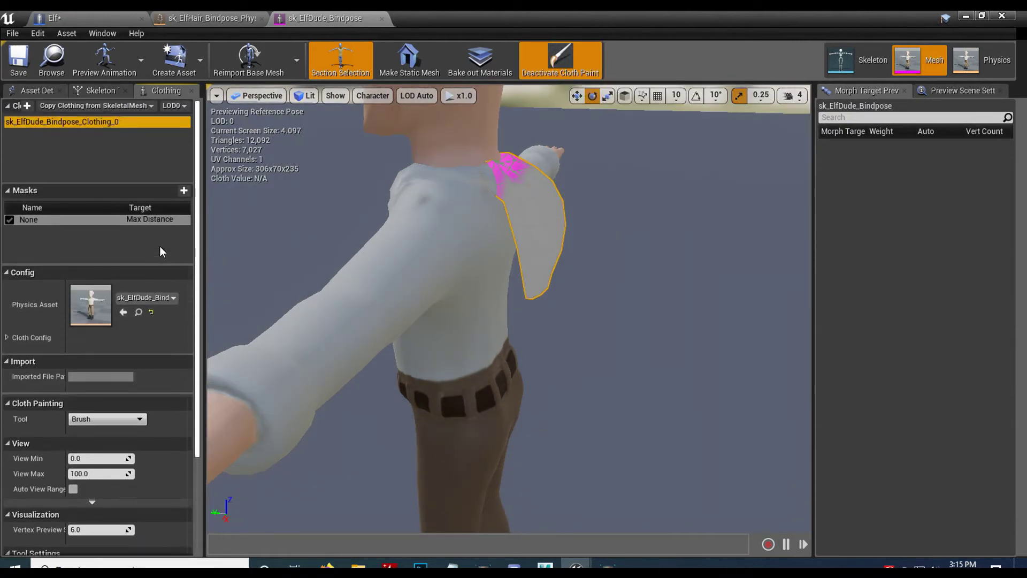
{"action": "scroll", "coordinate": [159, 246], "scroll_direction": "down", "scroll_amount": 5}
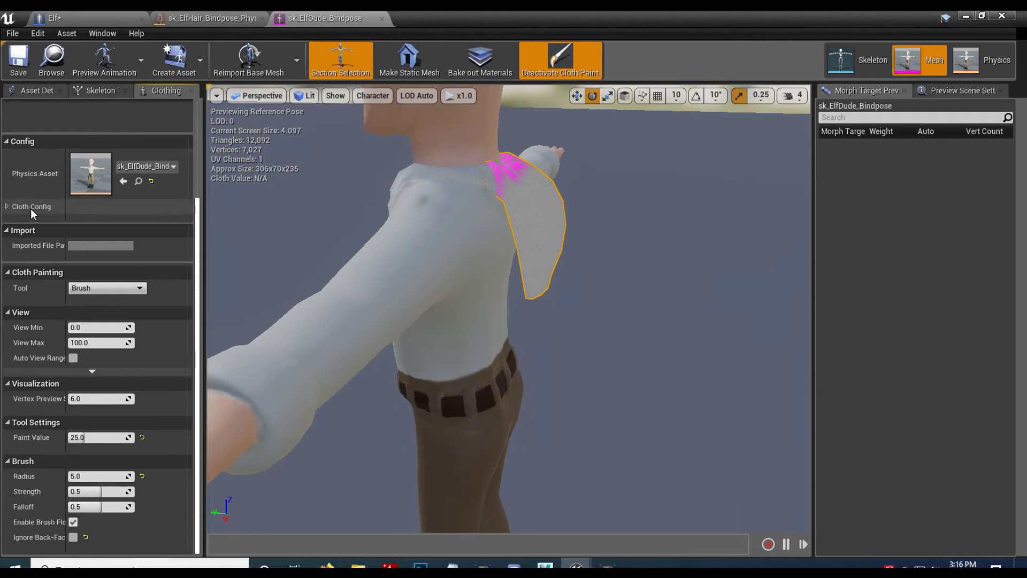
{"action": "left_click", "coordinate": [8, 207]}
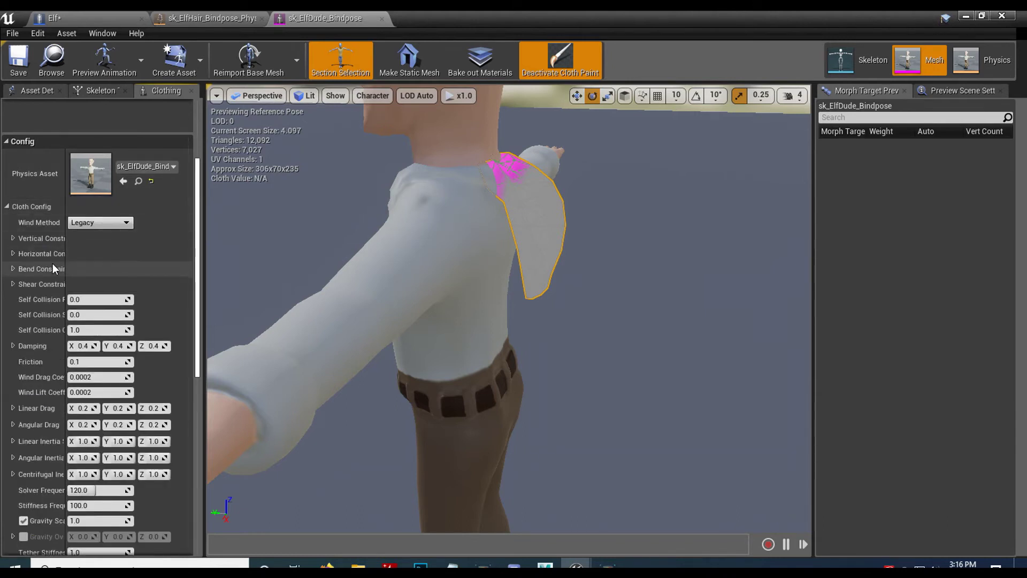
{"action": "left_click_drag", "start_coordinate": [201, 240], "coordinate": [356, 240]}
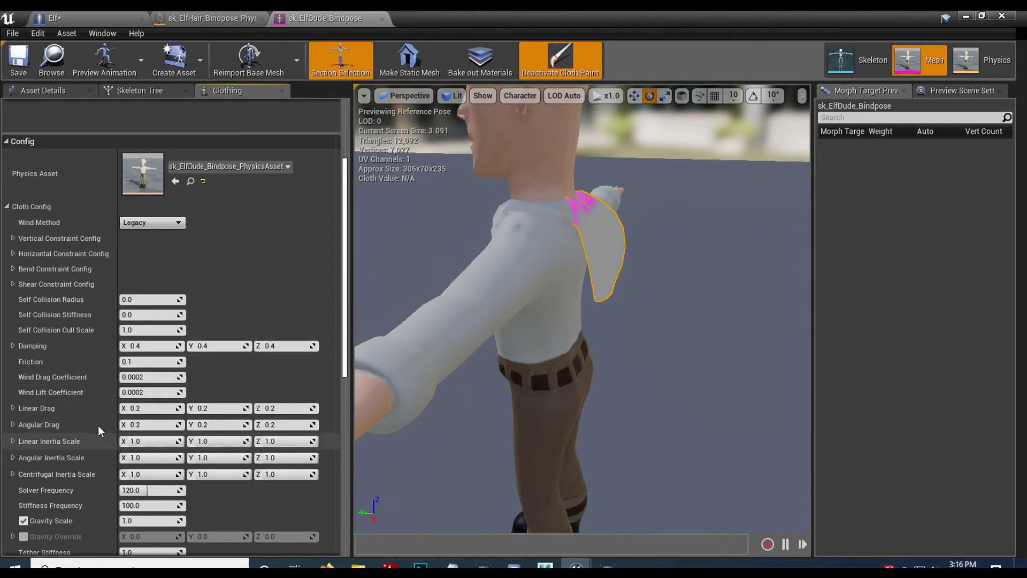
{"action": "scroll", "coordinate": [91, 440], "scroll_direction": "down", "scroll_amount": 2}
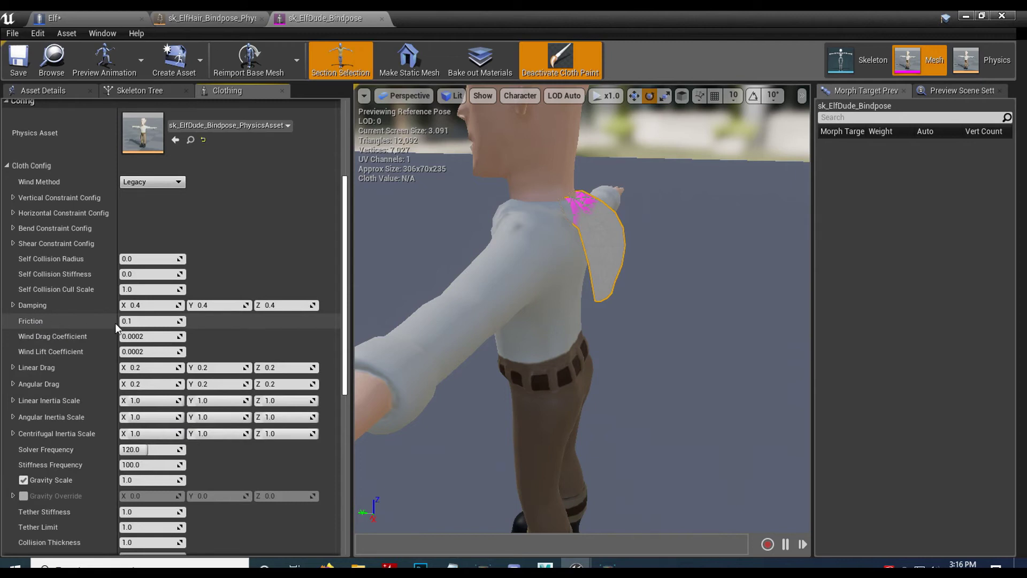
{"action": "left_click", "coordinate": [145, 323]}
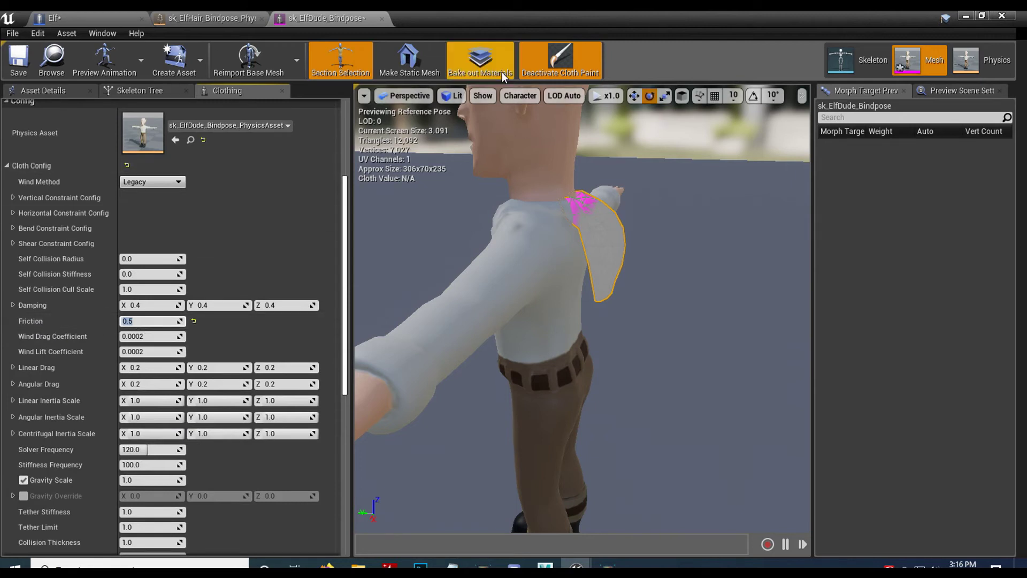
{"action": "left_click", "coordinate": [561, 67]}
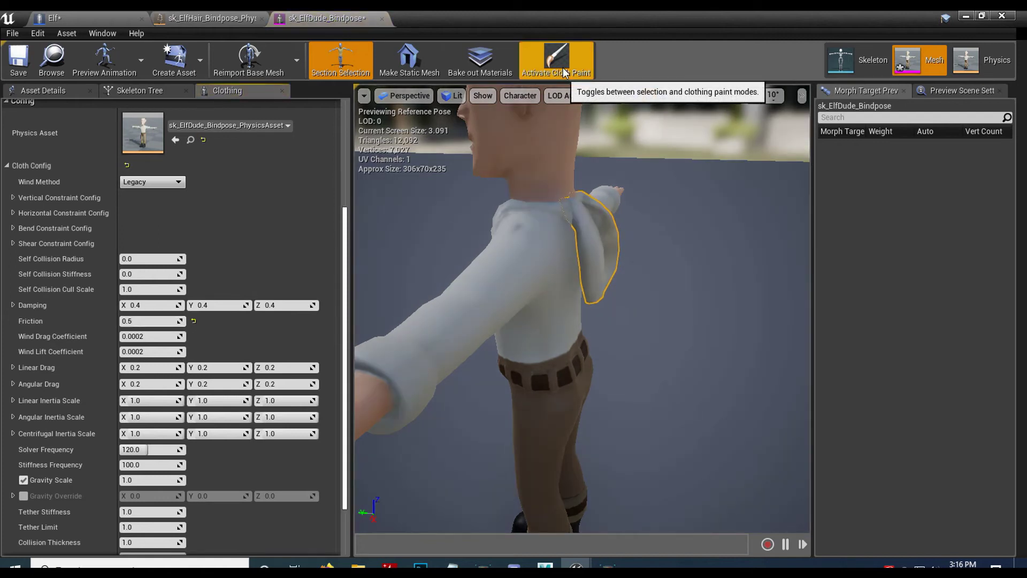
Reactivate cloth painting, set the hood's cloth Damping to 0.8 on X, Y and Z, and deactivate painting.
{"action": "left_click", "coordinate": [564, 73]}
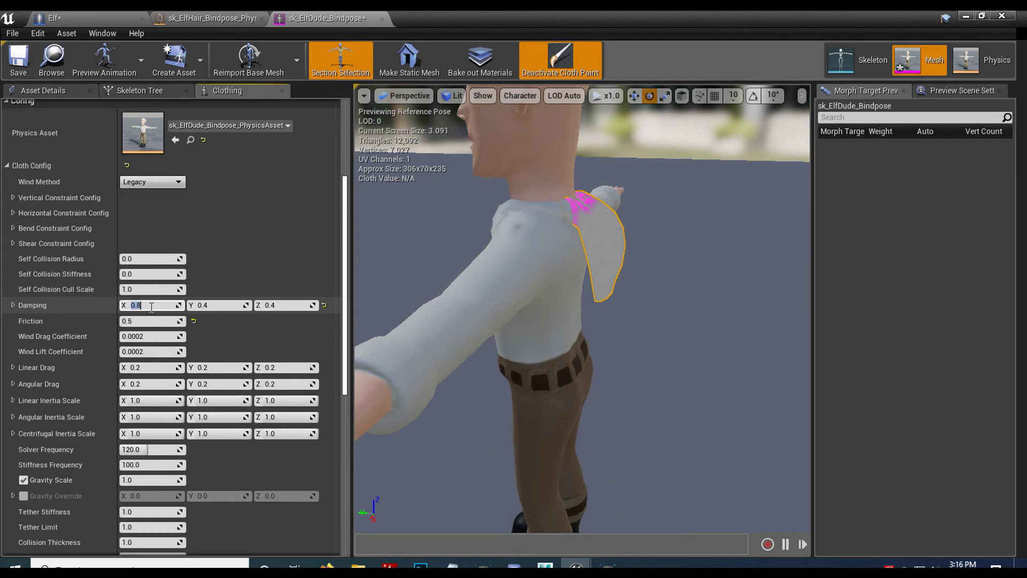
{"action": "left_click", "coordinate": [216, 301]}
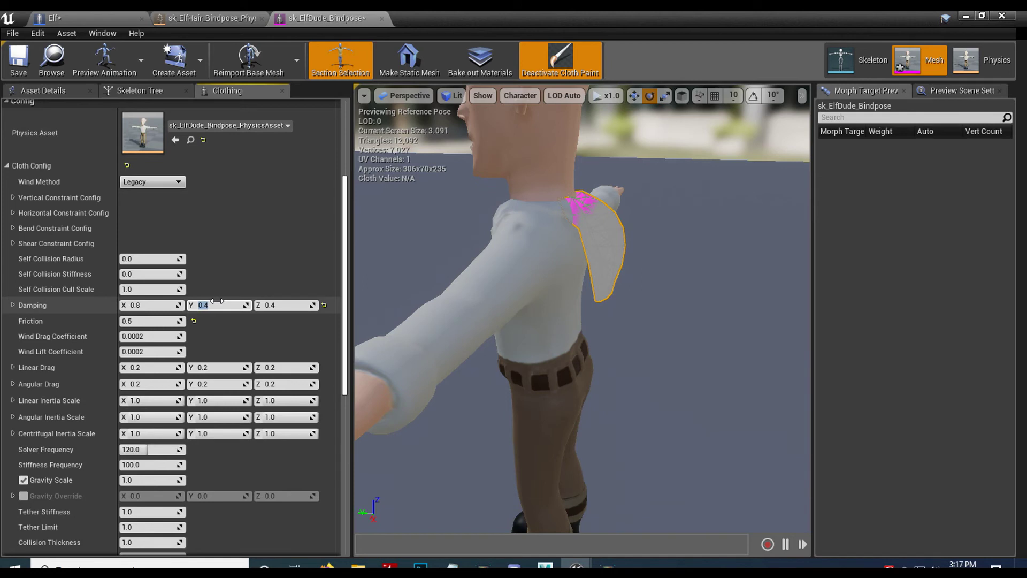
{"action": "left_click", "coordinate": [287, 304]}
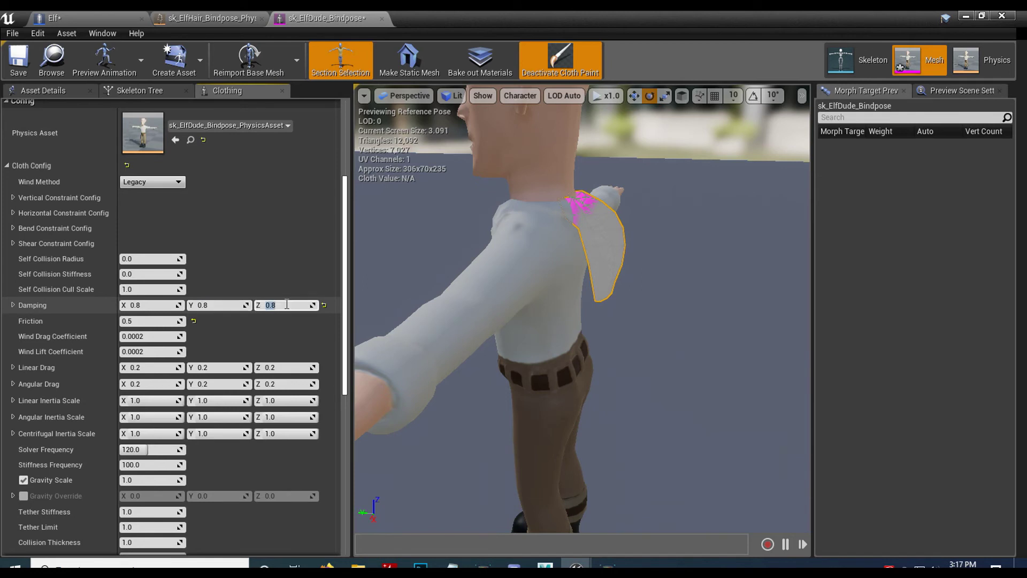
{"action": "key", "text": "Return"}
{"action": "left_click", "coordinate": [574, 51]}
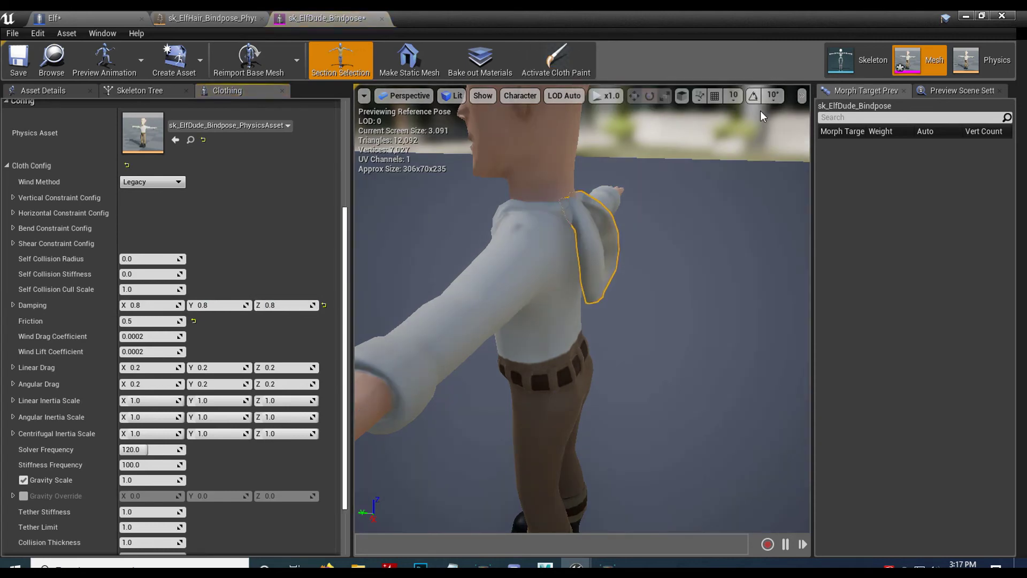
{"action": "left_click", "coordinate": [586, 58]}
Simulate the level, move the Elf actor to test the hood's cloth motion, and stop the simulation.
{"action": "left_click", "coordinate": [966, 16]}
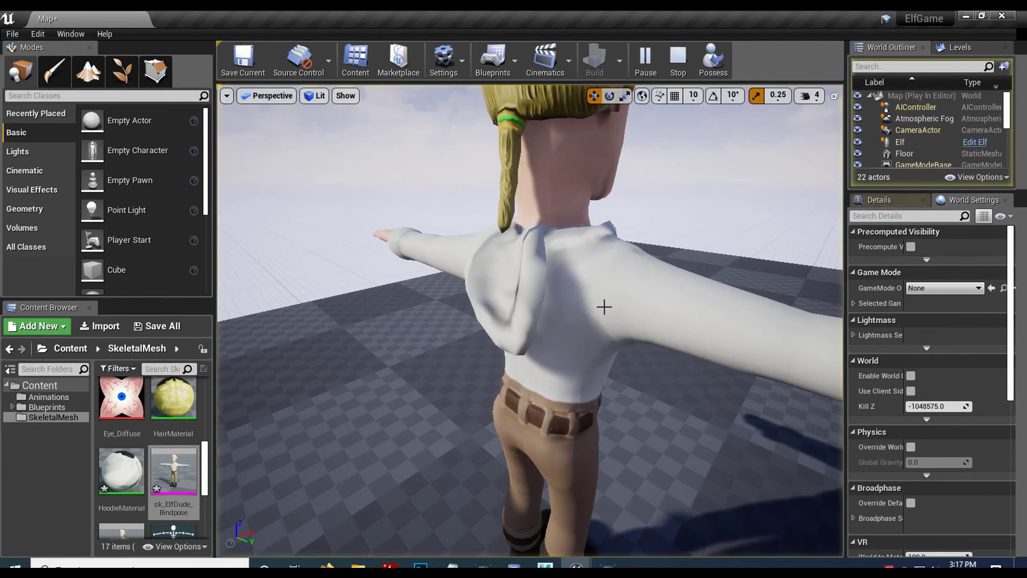
{"action": "left_click", "coordinate": [603, 306]}
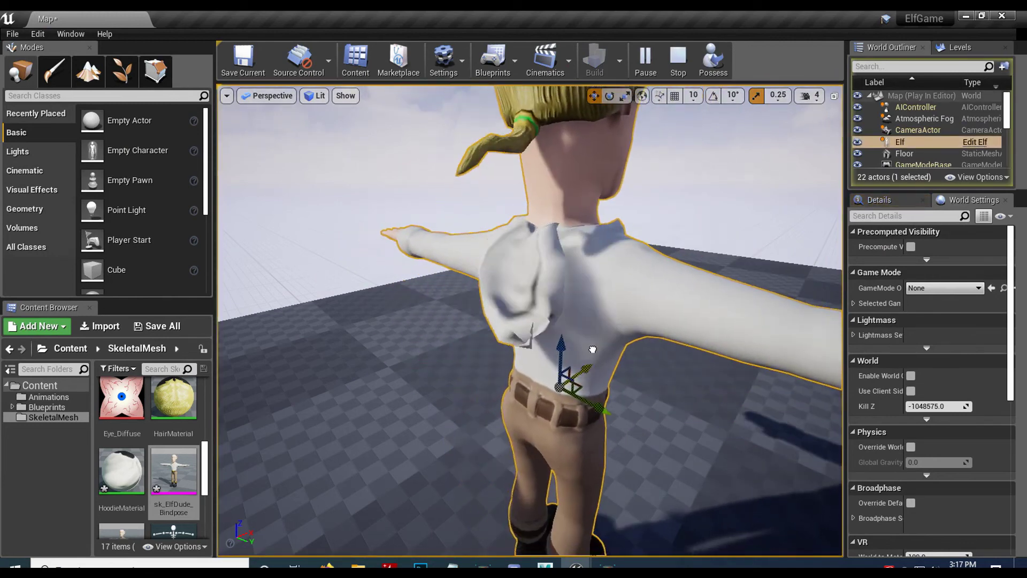
{"action": "key", "text": "Escape"}
{"action": "right_click_drag", "start_coordinate": [530, 321], "coordinate": [556, 321]}
{"action": "right_click_drag", "start_coordinate": [567, 219], "coordinate": [560, 219]}
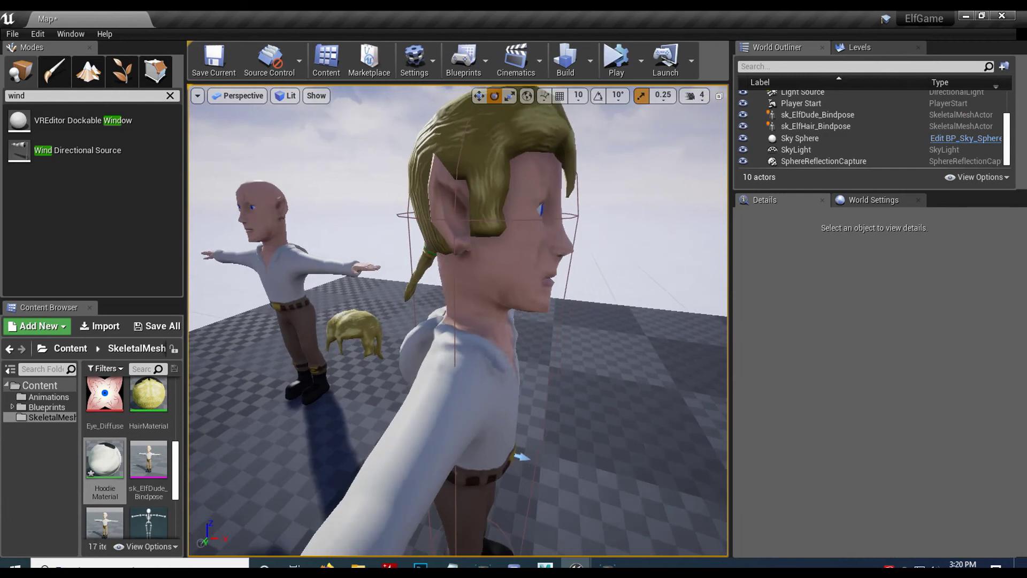
{"action": "right_click_drag", "start_coordinate": [457, 321], "coordinate": [476, 321]}
{"action": "right_click_drag", "start_coordinate": [551, 390], "coordinate": [561, 395]}
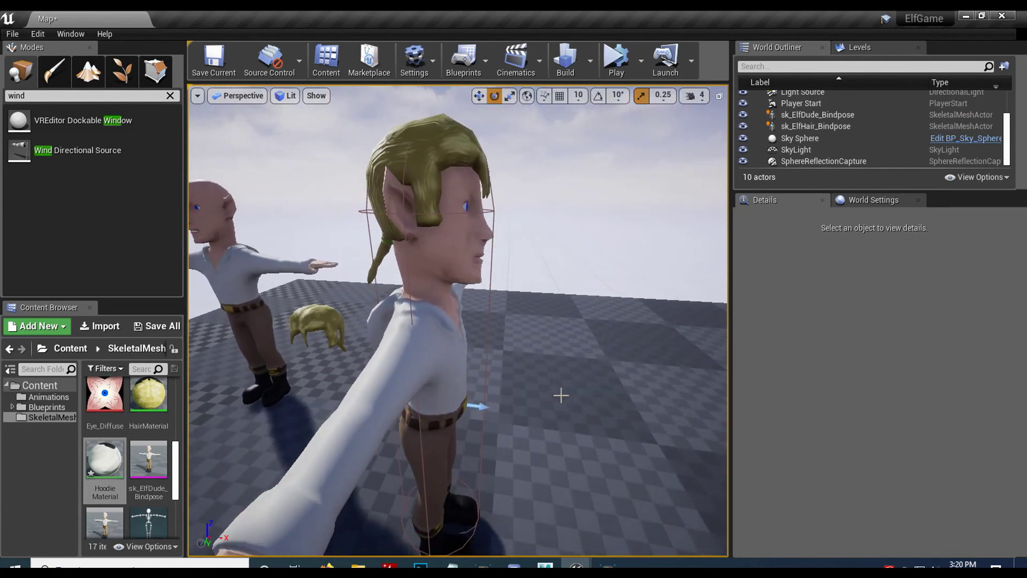